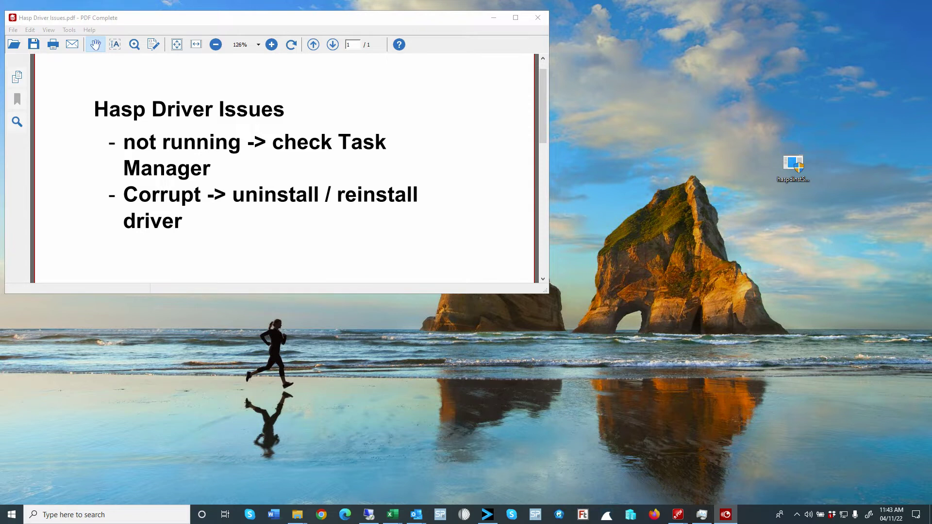
Step: Confirm in Task Manager that the hasplms Sentinel LDK License Manager service is Running, then close Task Manager
key(ctrl+shift+Escape)
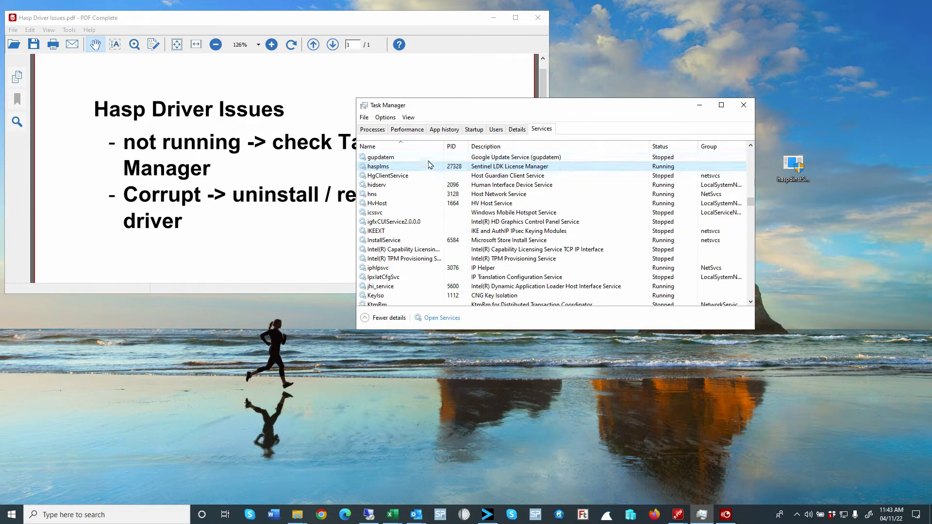
click(500, 166)
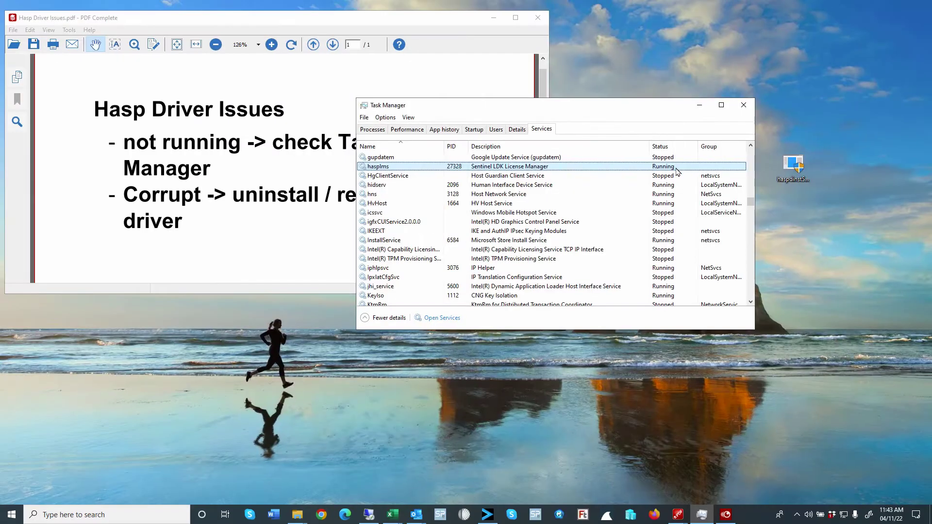
right_click(670, 169)
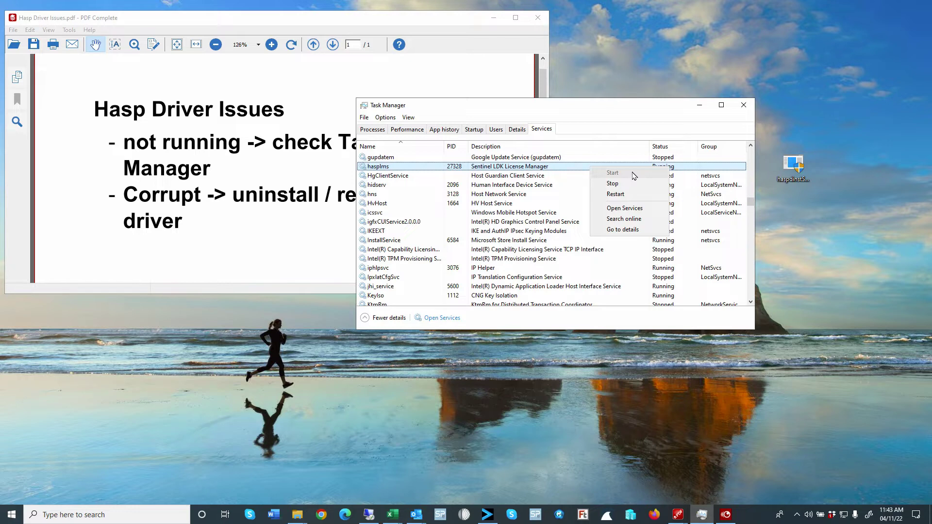
click(667, 168)
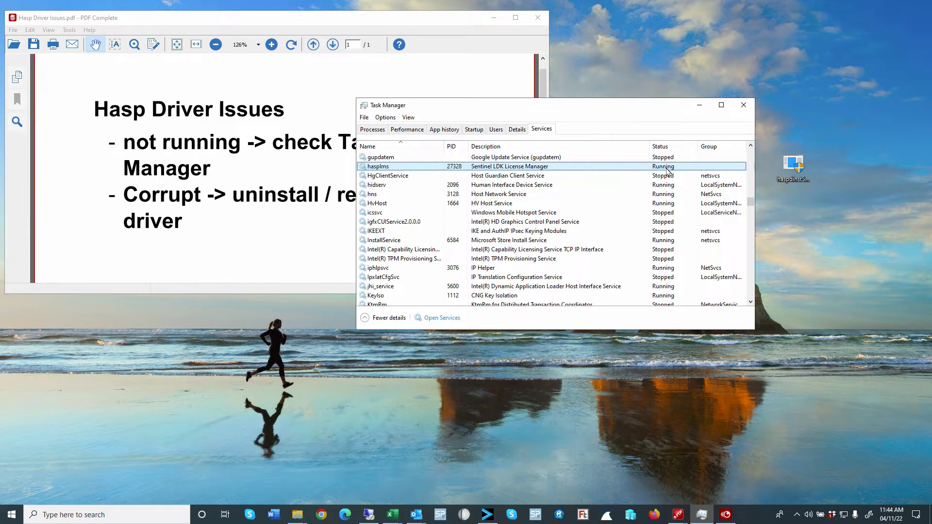
click(743, 105)
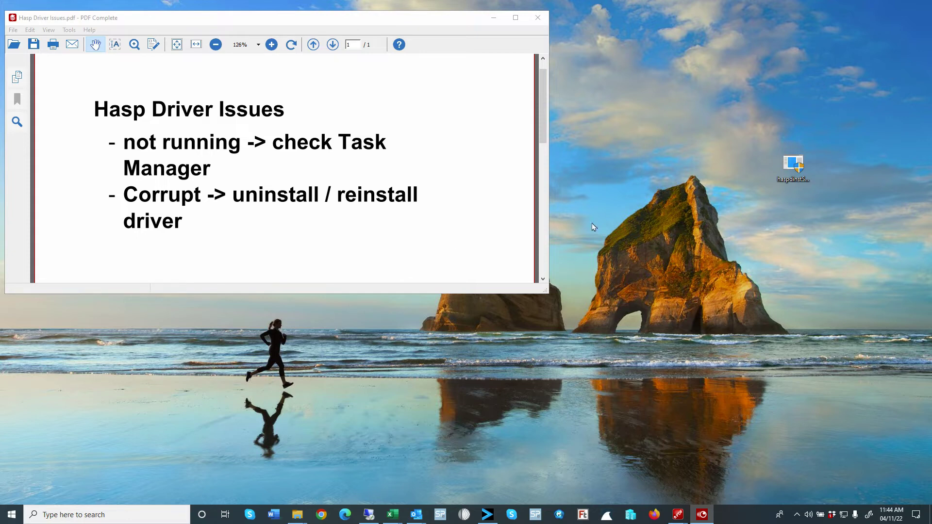
right_click(791, 168)
click(723, 434)
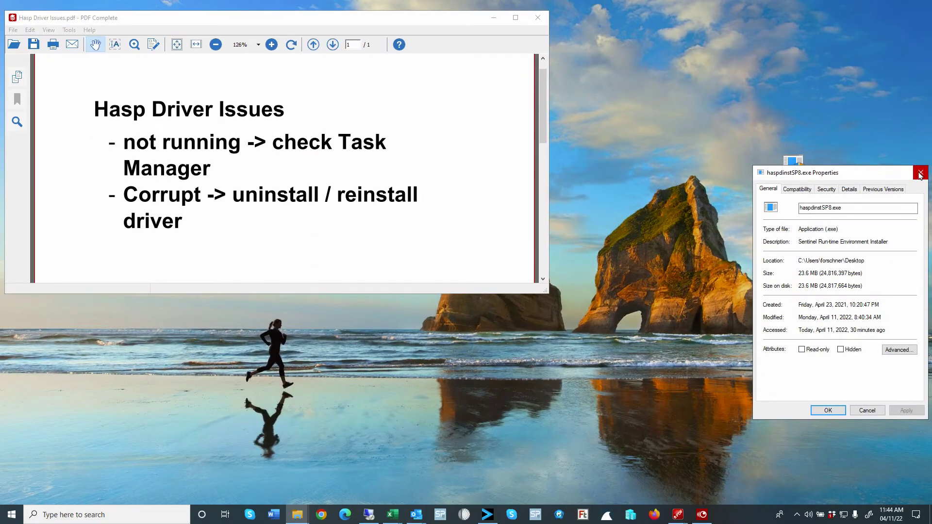
click(919, 174)
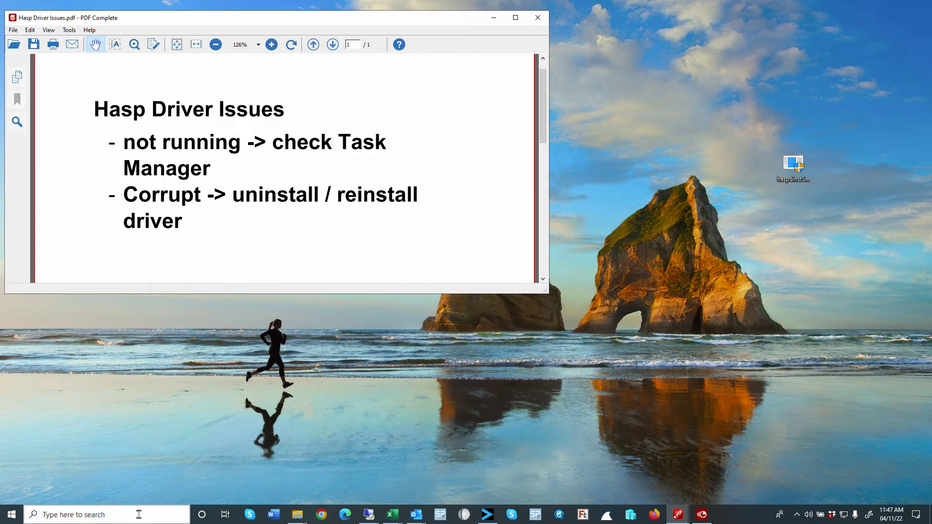
Step: Launch Command Prompt by searching for cmd
click(138, 515)
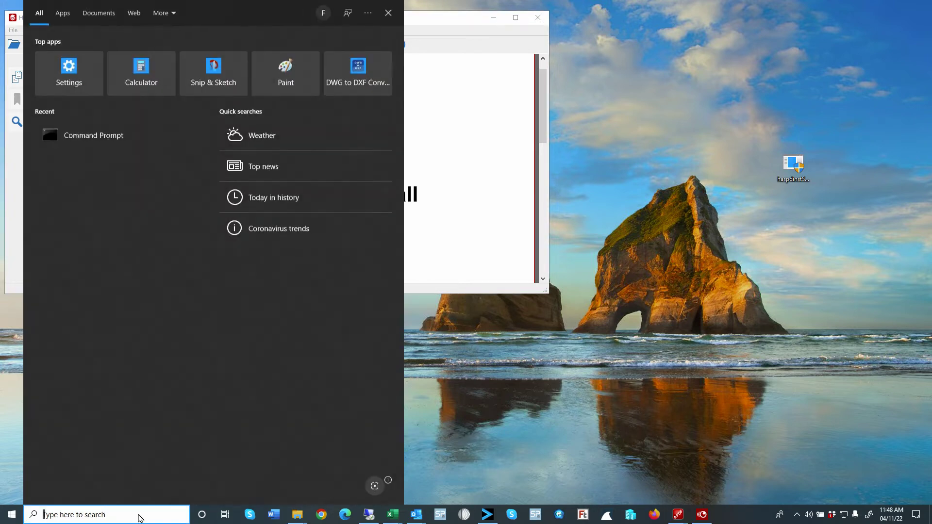
text(cmd)
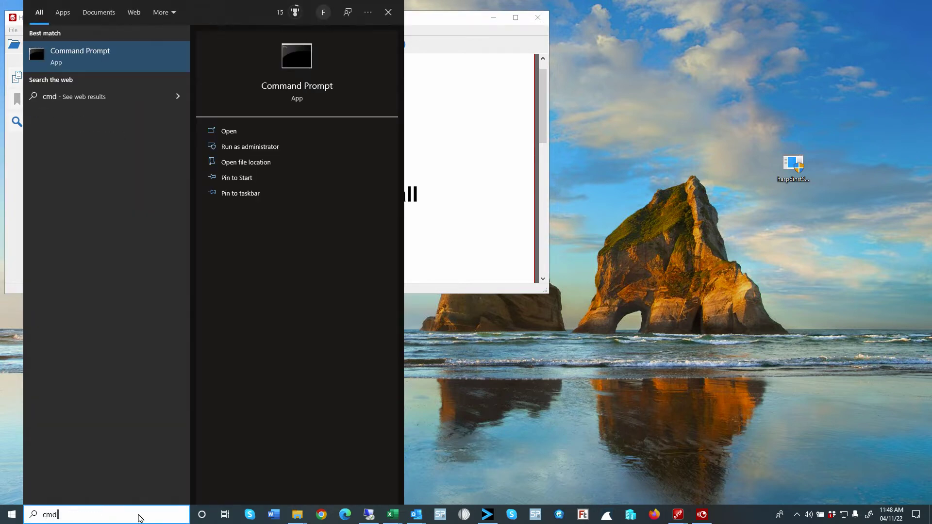
key(Return)
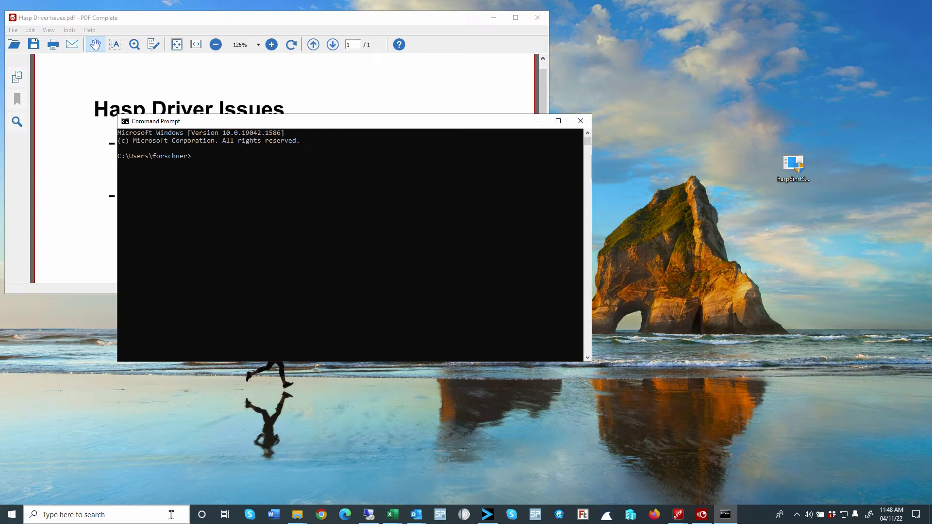
Step: Run haspdinstSP8.exe -fr -kp -purge and acknowledge the successful purge message
drag(793, 163, 259, 162)
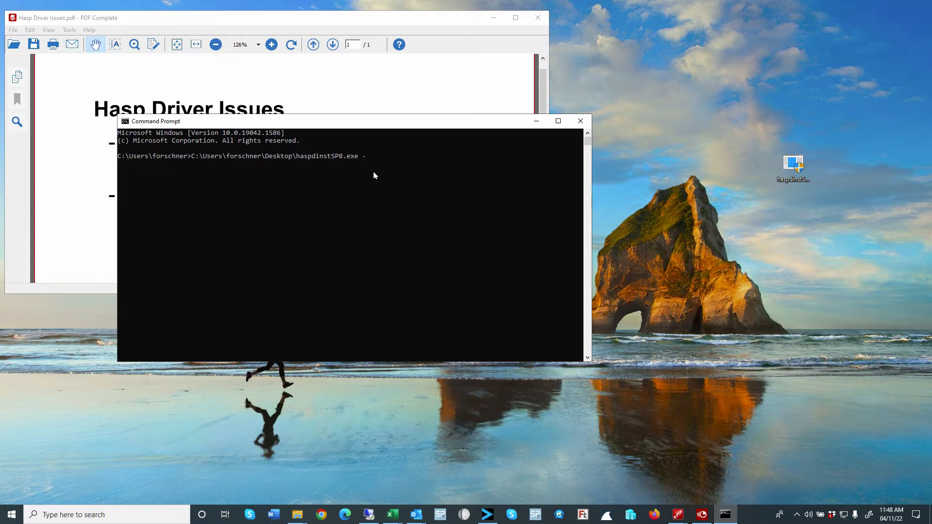
text(-fr -kp -purge)
key(Return)
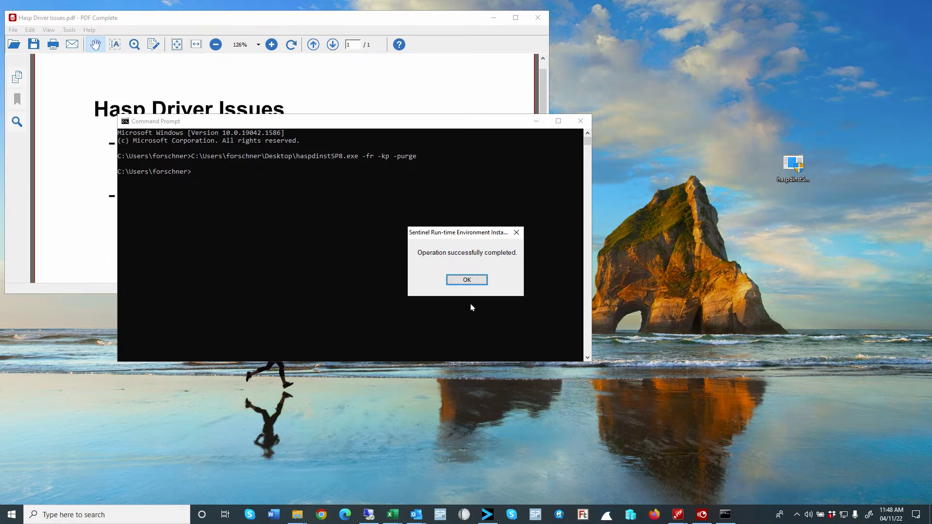
click(467, 280)
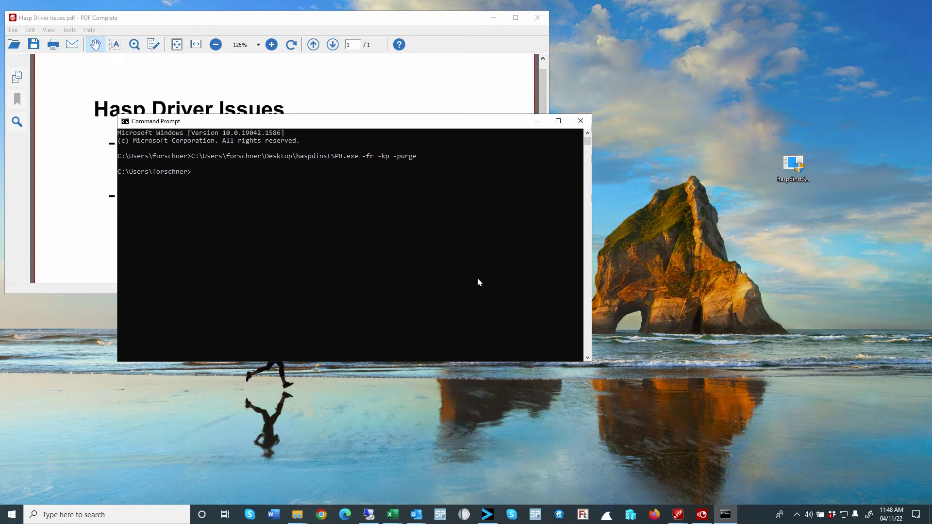
Step: Run haspdinstSP8.exe -install from the Desktop and acknowledge the installer's success message
drag(793, 165, 231, 184)
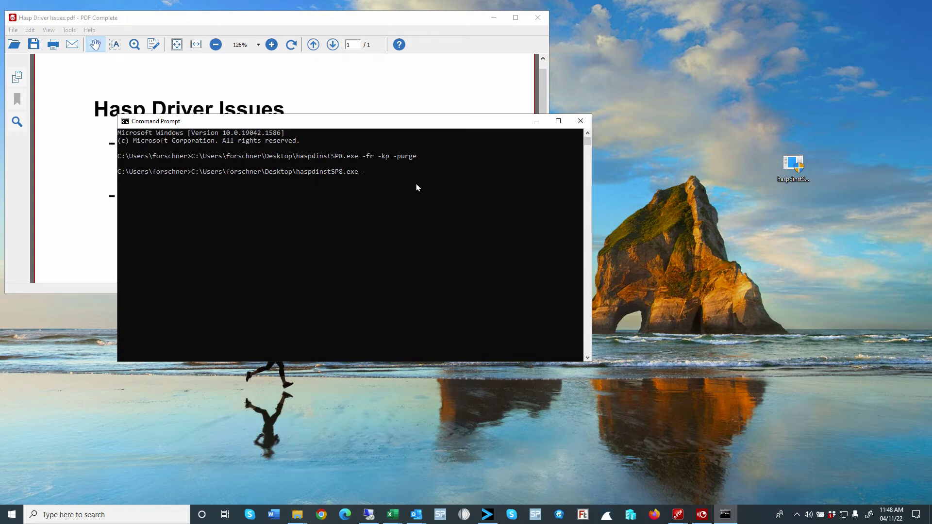
text(install)
key(Return)
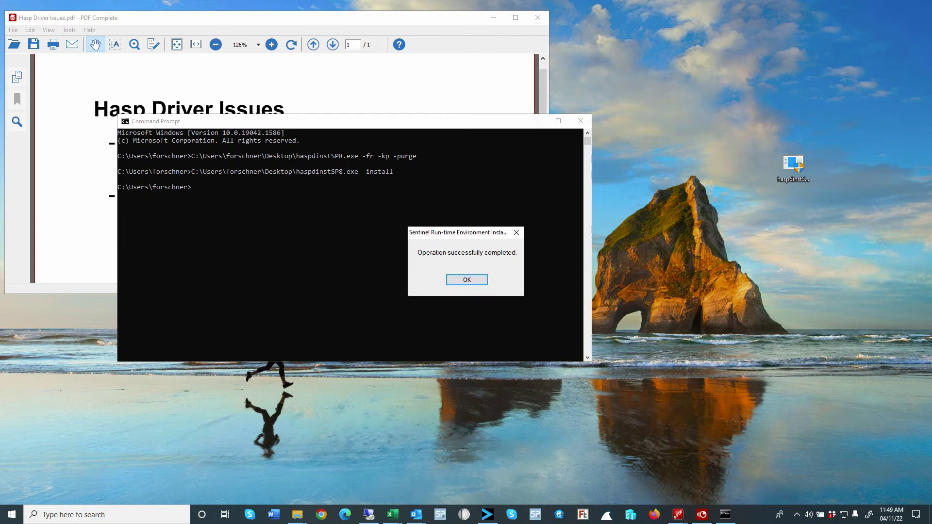
click(460, 282)
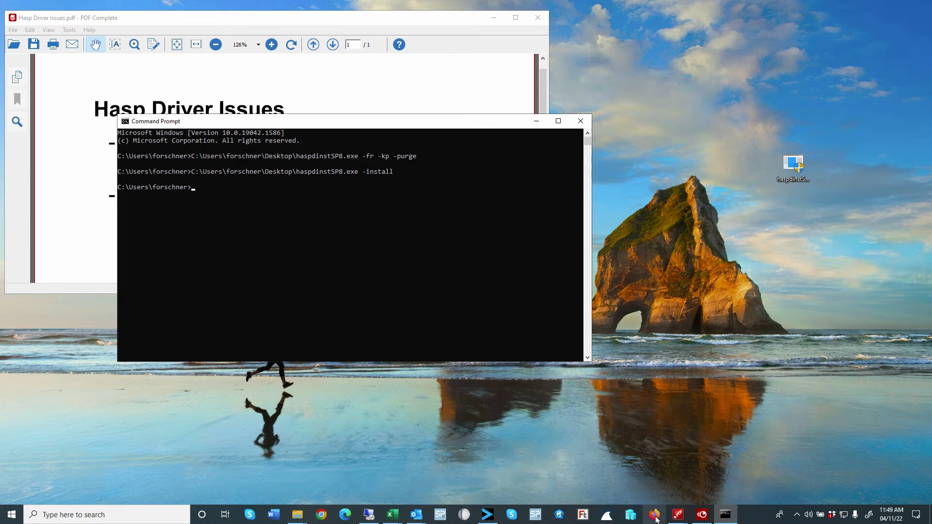
Step: Load localhost:1947 in Firefox and list the HASP HL Pro, HL Net 50 and SL AdminMode keys
mouse_move(698, 520)
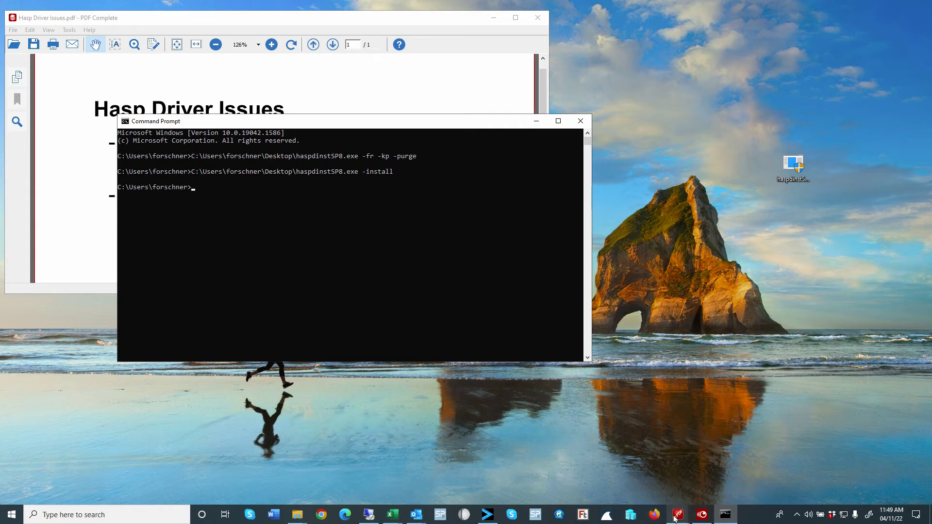
click(654, 516)
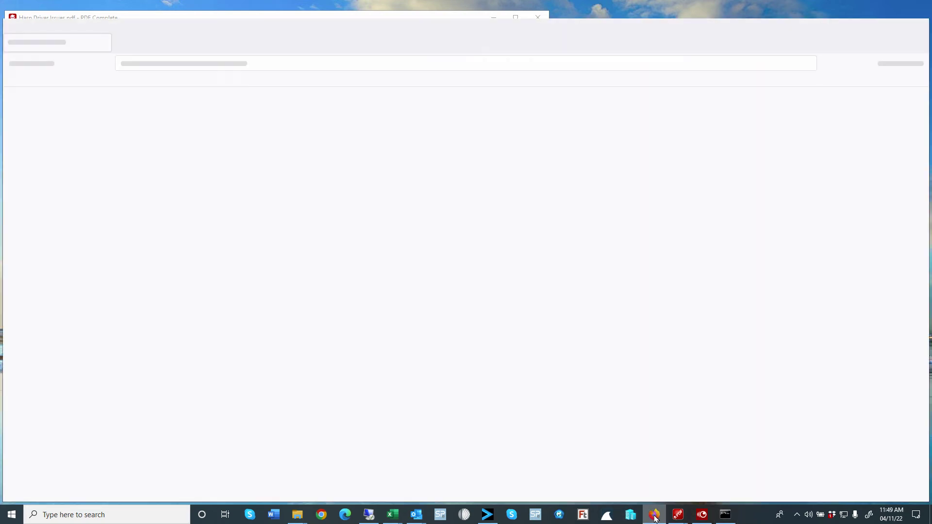
click(270, 64)
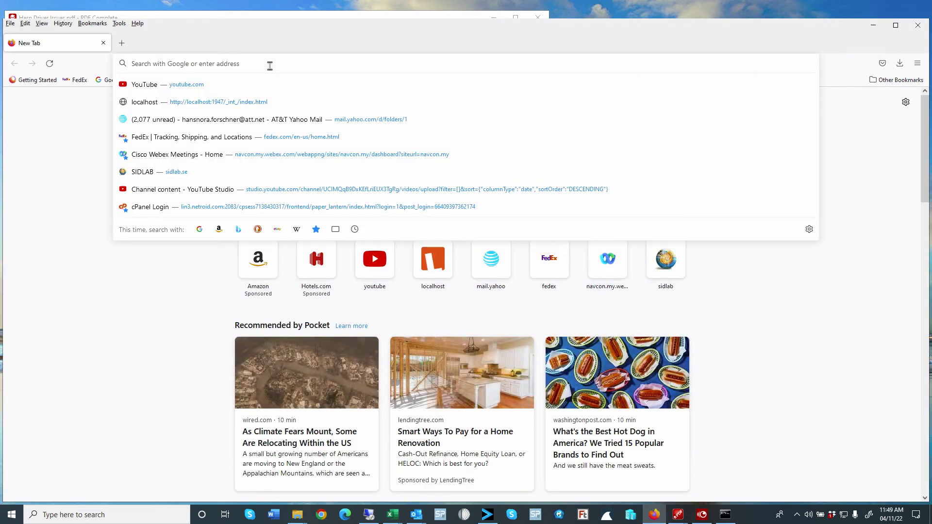
text(localhost:1947/)
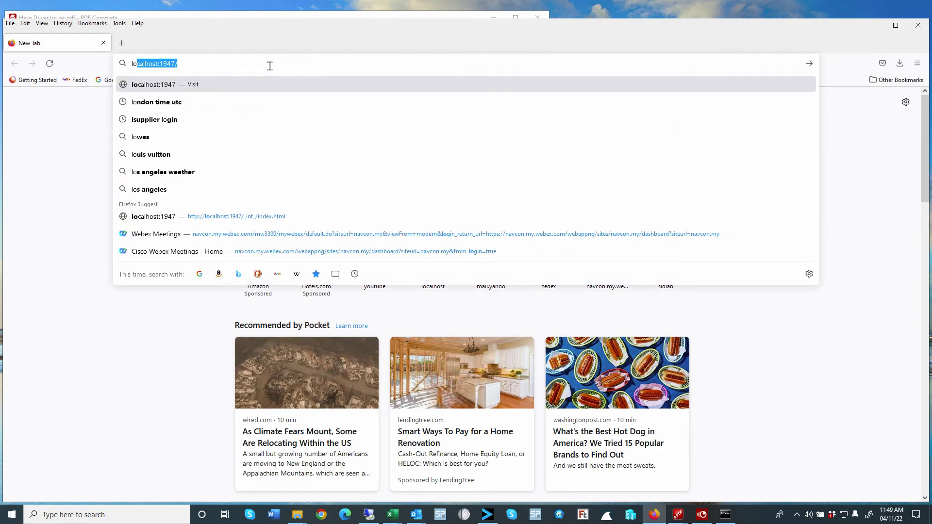
key(Return)
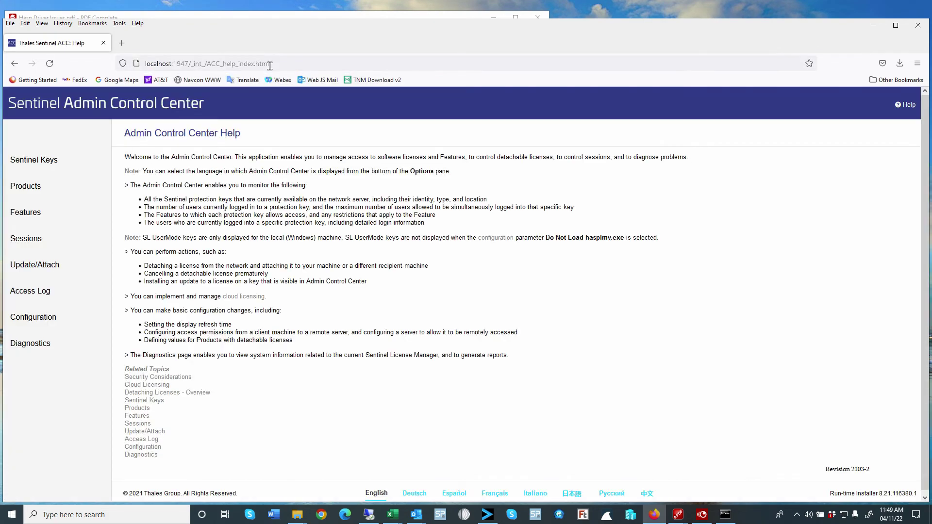
click(40, 166)
mouse_move(199, 196)
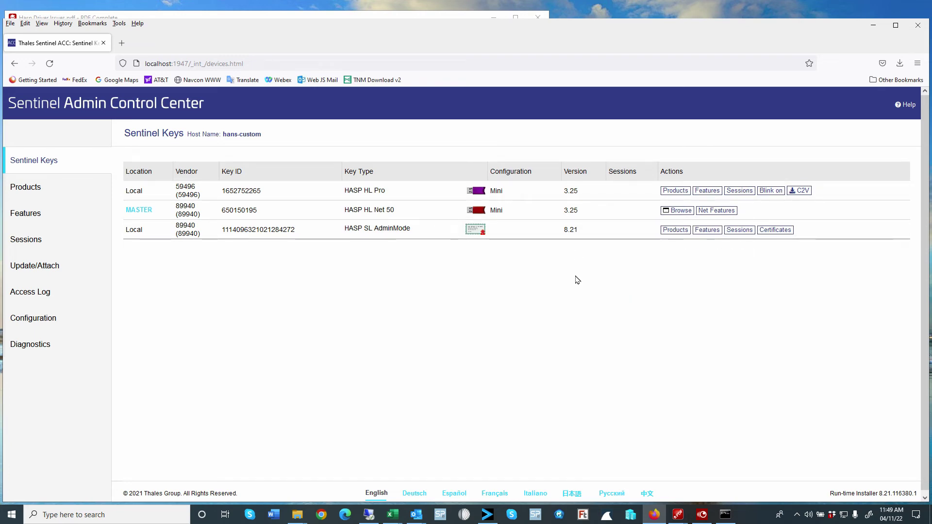
mouse_move(195, 223)
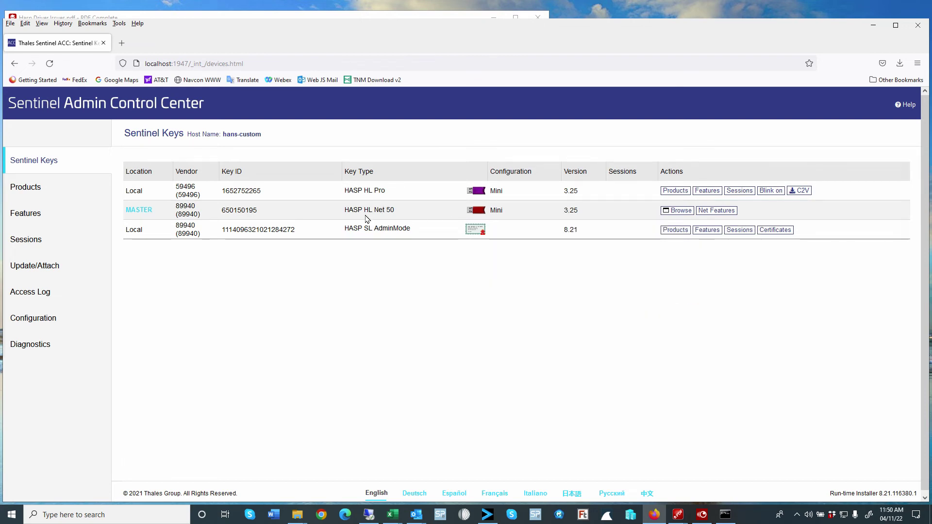
Step: Add Master below 192.168.0.102 in the remote license search parameters, submit, and close Firefox
click(33, 321)
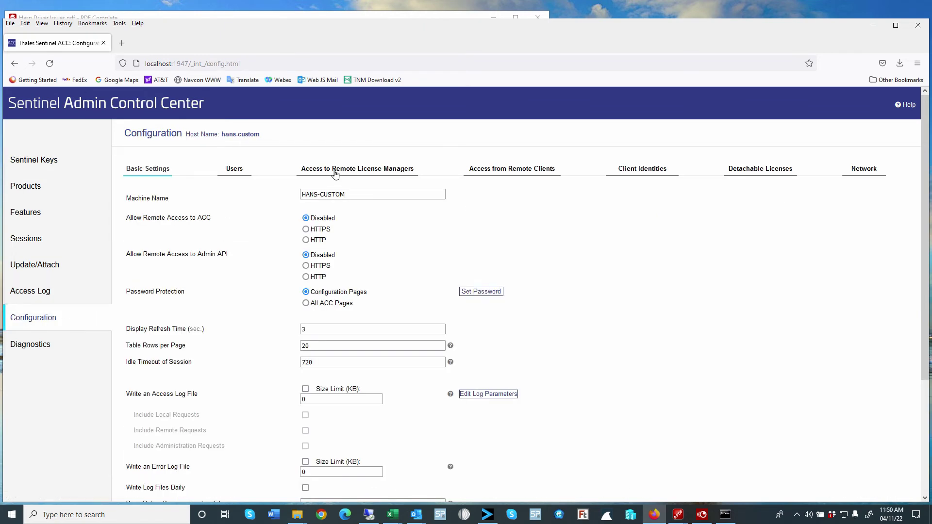
click(356, 171)
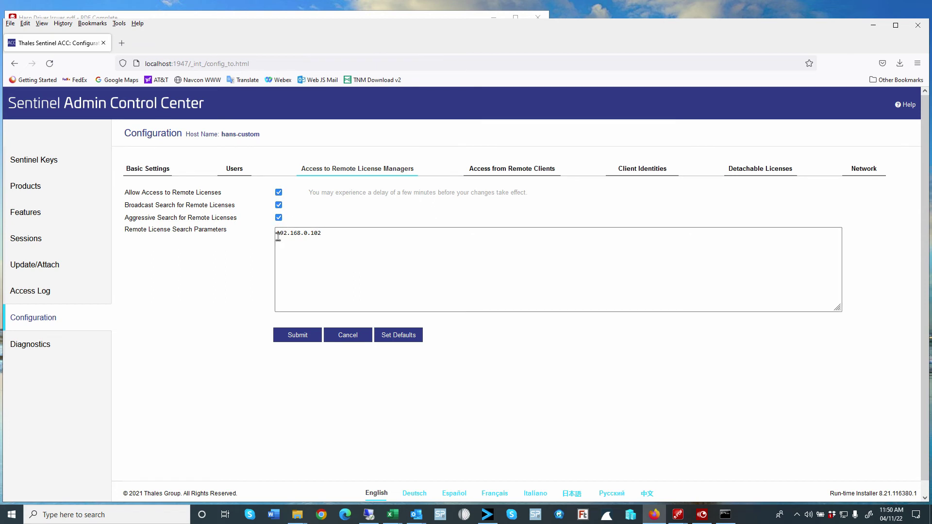
drag(277, 233, 339, 234)
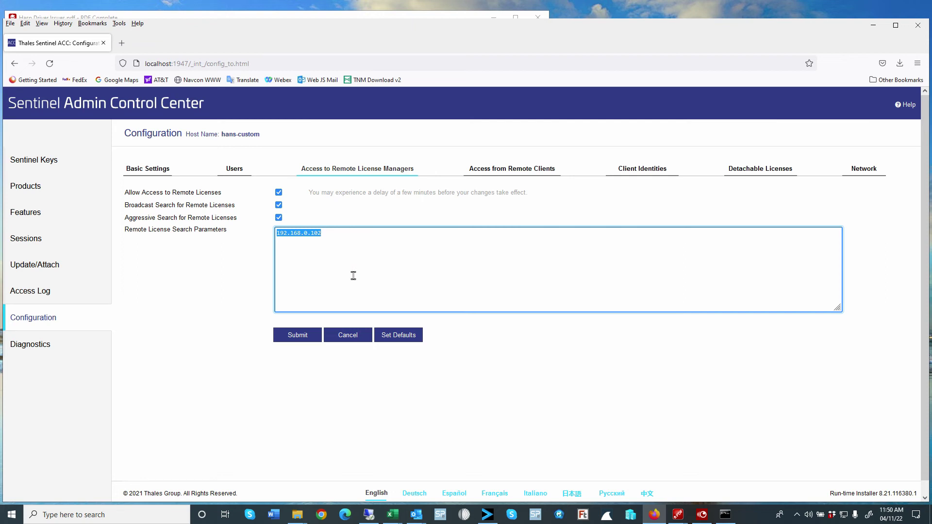
click(363, 234)
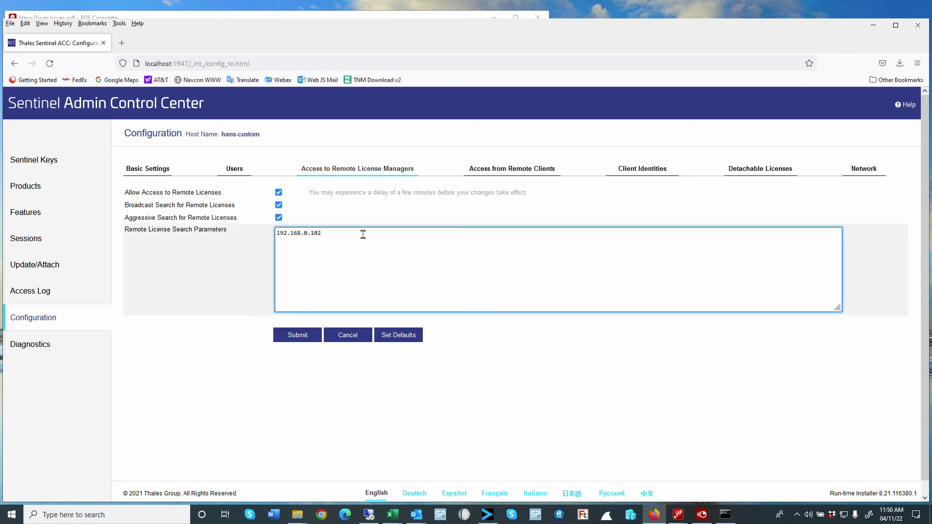
text(Master)
click(300, 338)
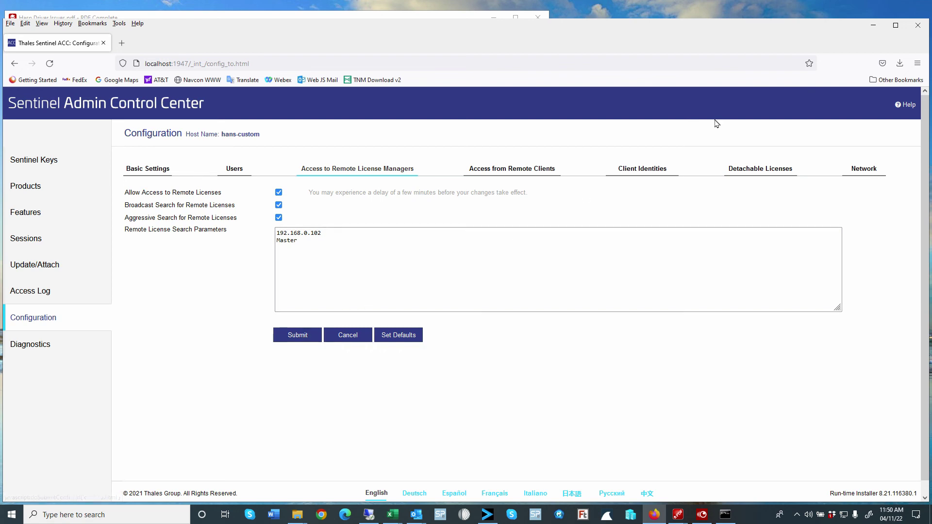
click(918, 26)
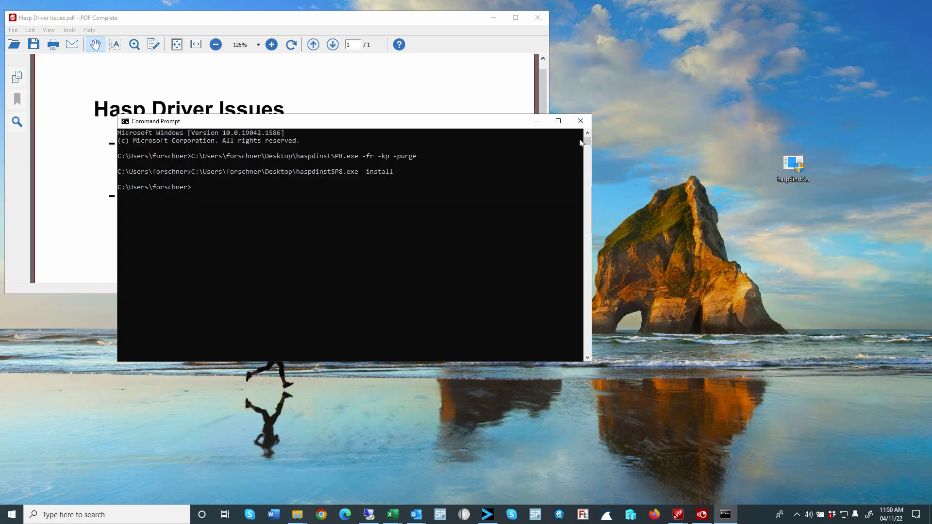
Step: Close the Command Prompt window, leaving the Hasp Driver Issues slide visible
click(580, 122)
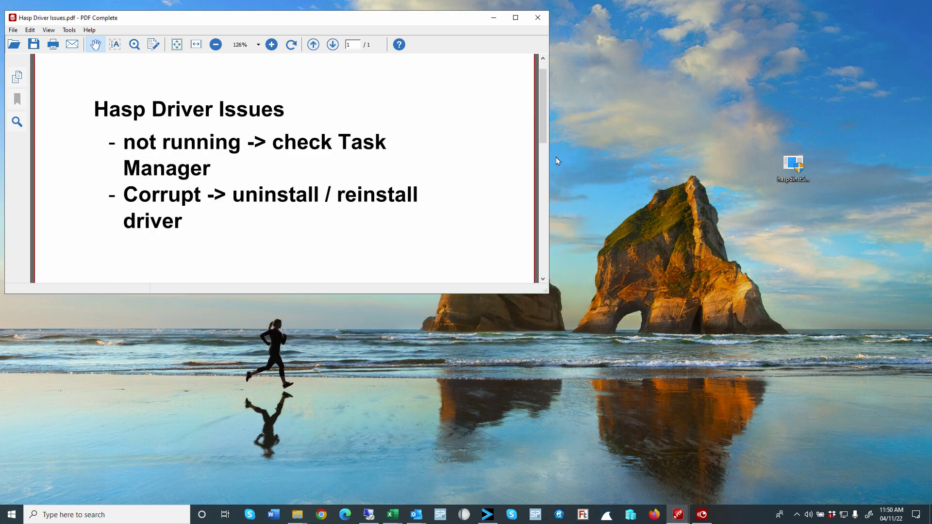